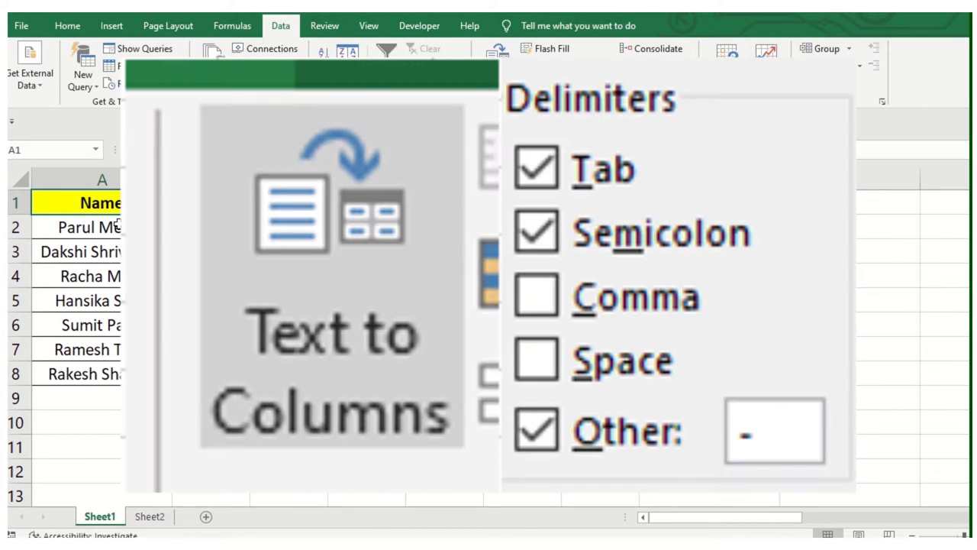
Select the entire Name column A and launch Text to Columns for it
click(115, 228)
click(101, 179)
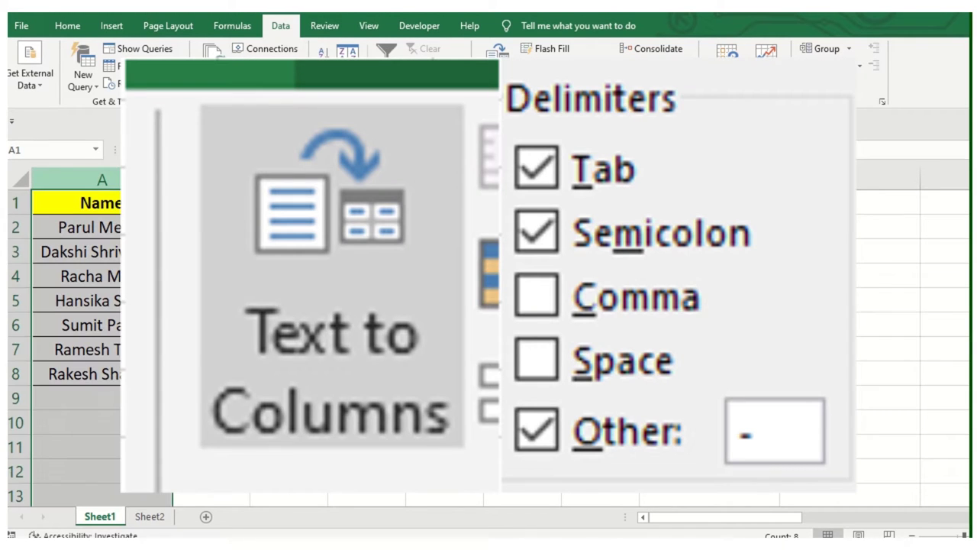
click(102, 227)
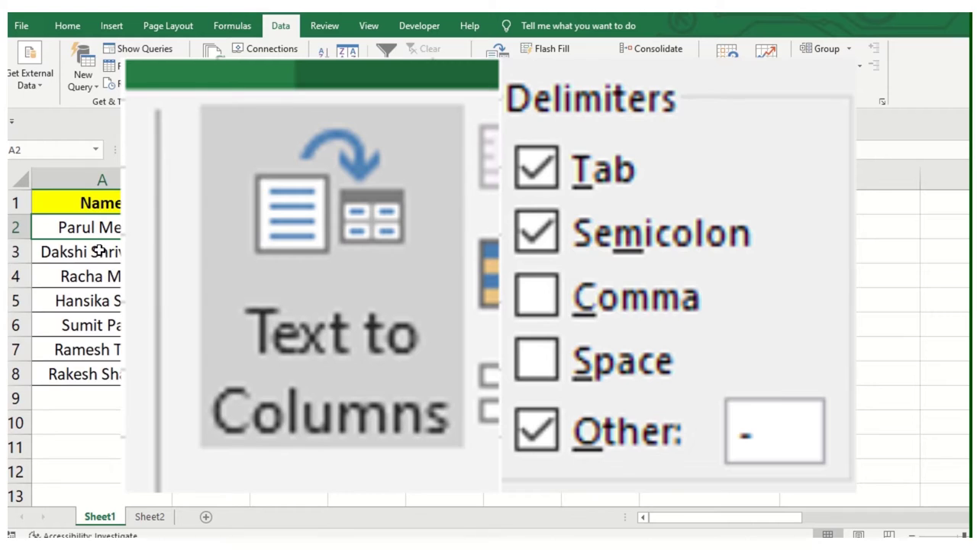
click(99, 251)
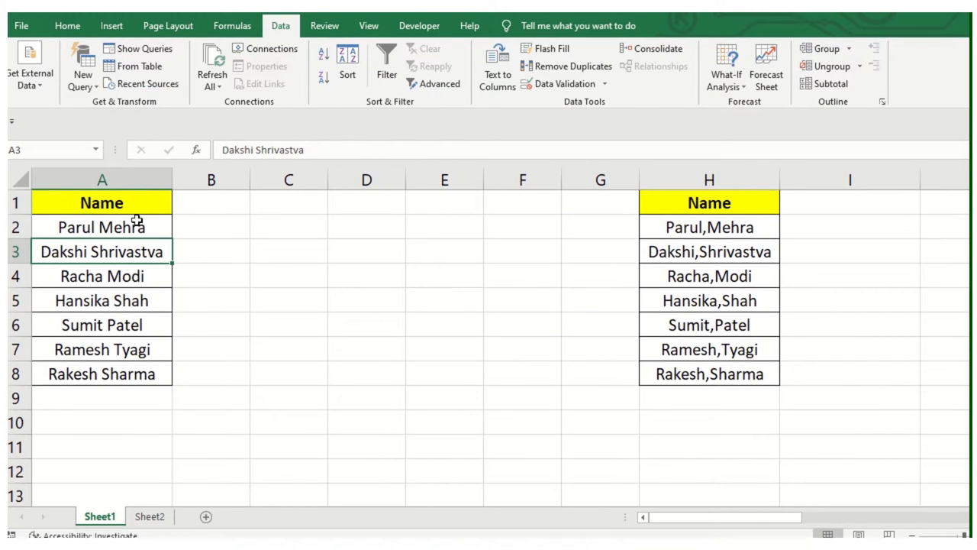
click(131, 175)
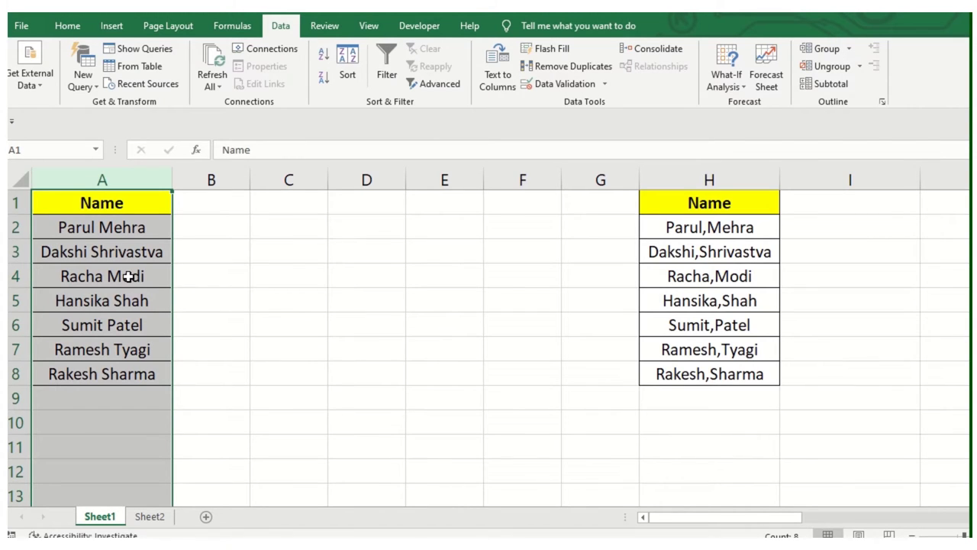
click(229, 229)
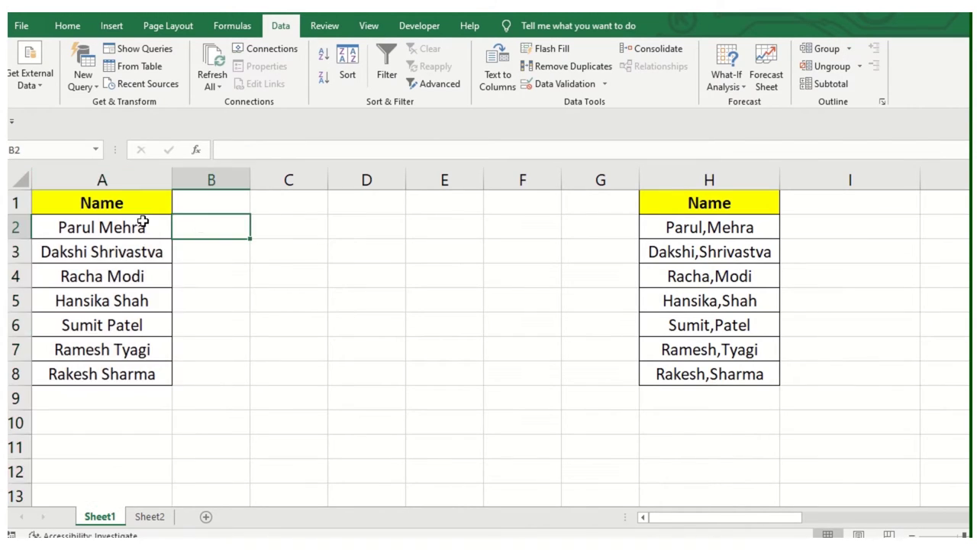
click(123, 177)
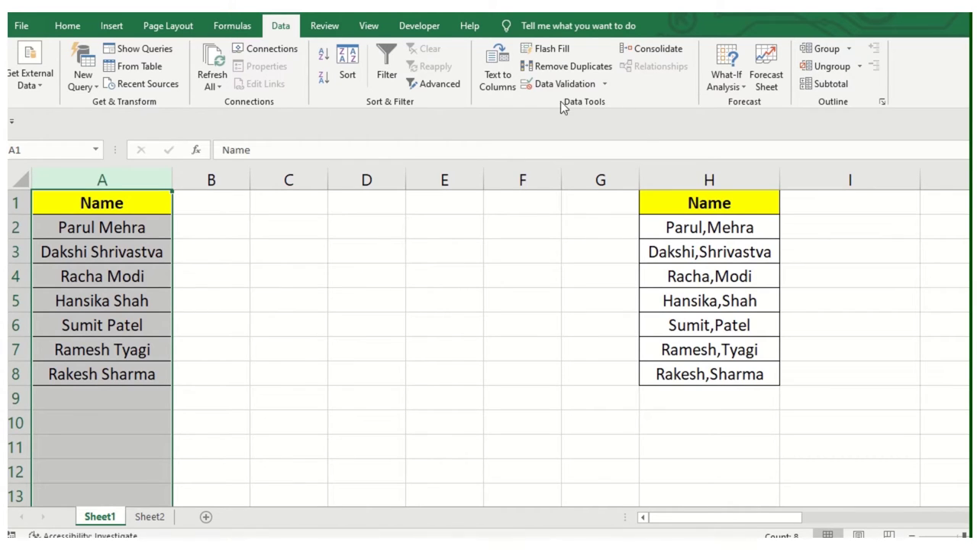
click(497, 67)
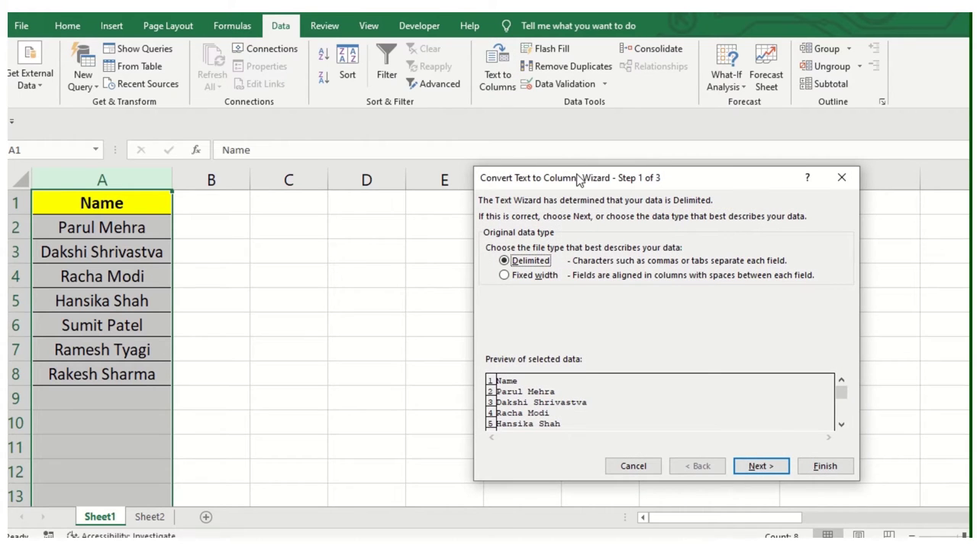
Go to the delimiter step and clear Semicolon and 'Treat consecutive delimiters as one'
drag(579, 182, 326, 127)
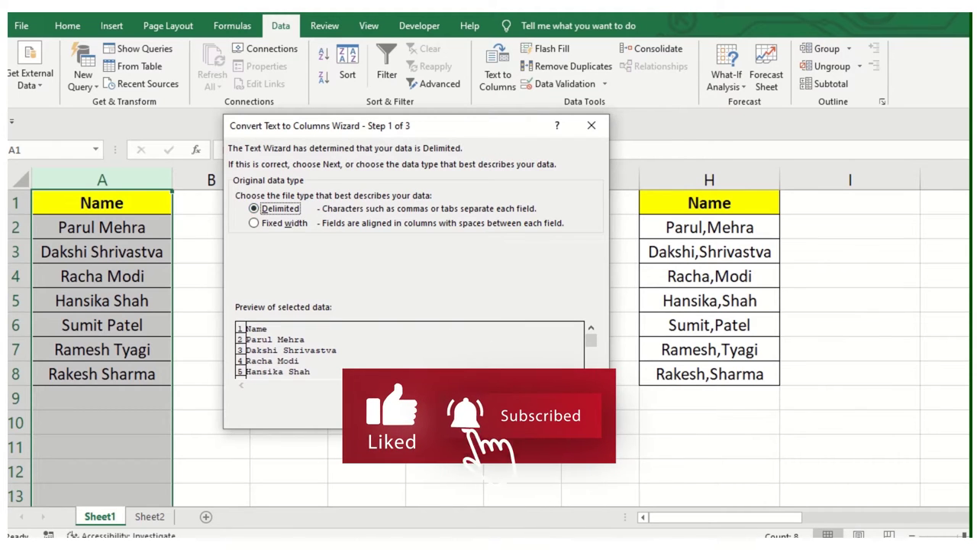
click(510, 413)
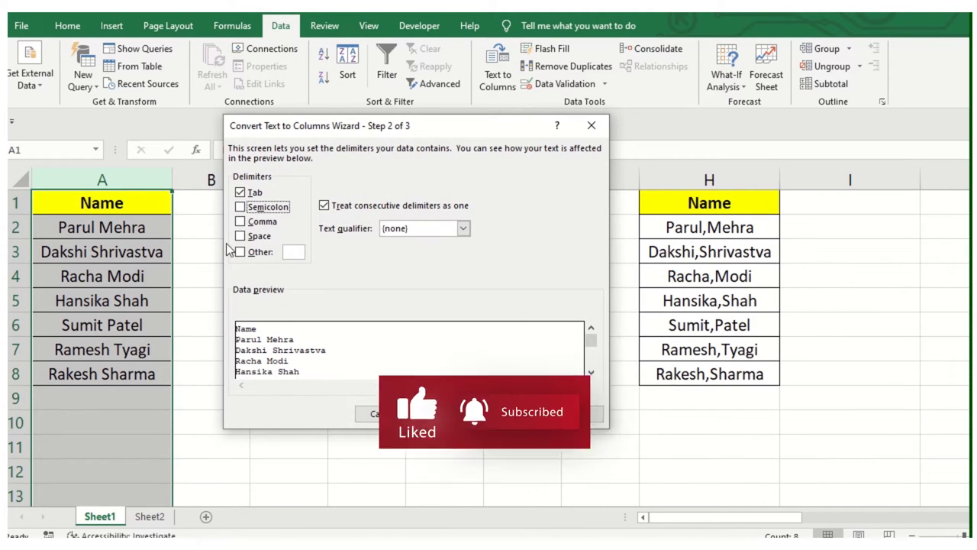
click(245, 215)
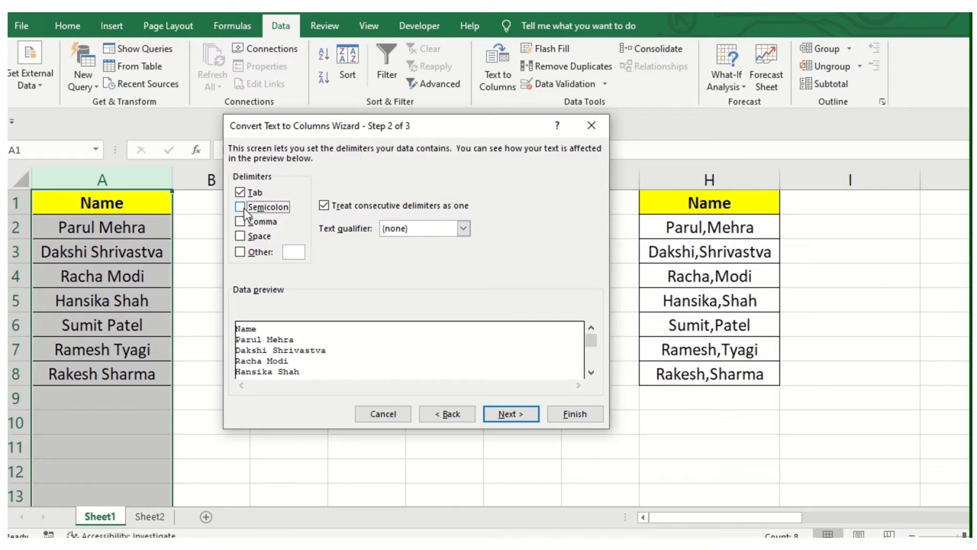
drag(314, 132, 377, 143)
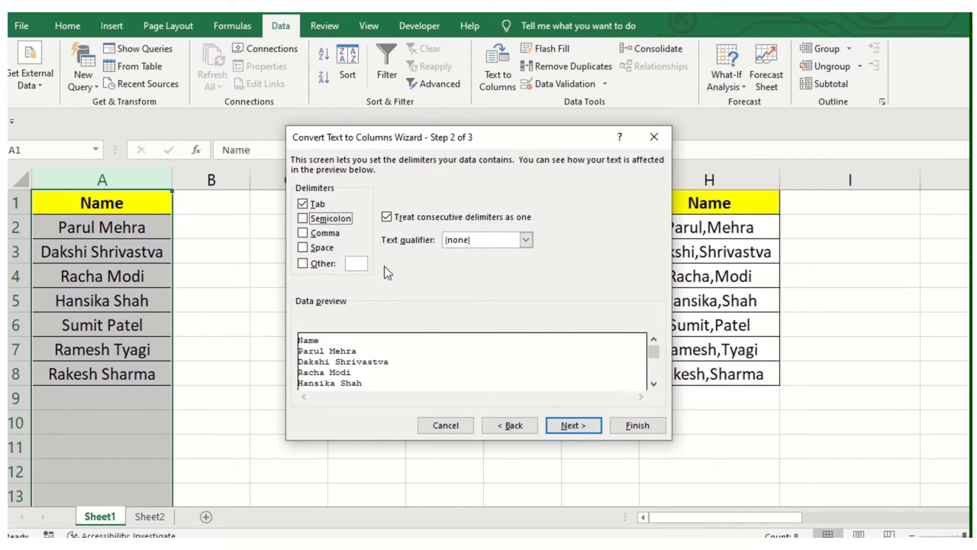
click(386, 217)
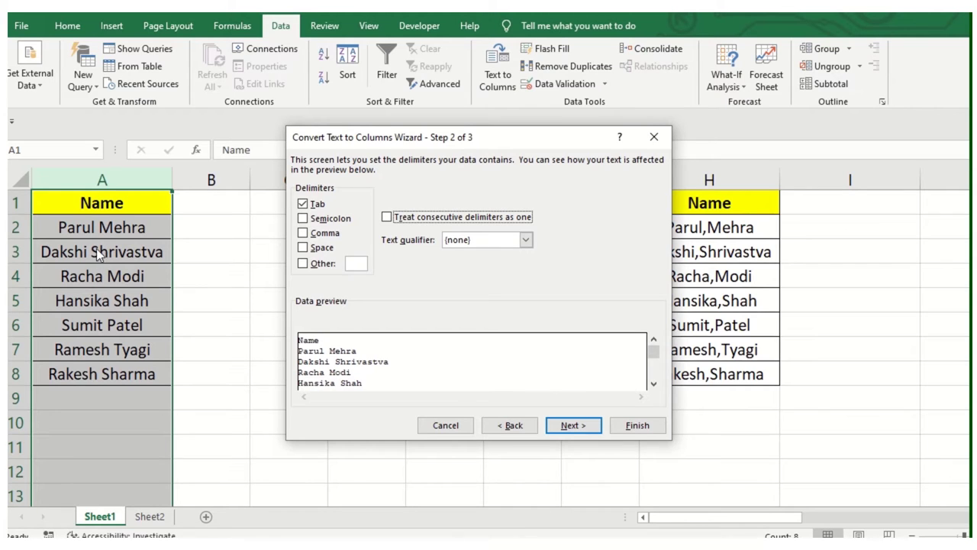
Tick Space as the delimiter and finish splitting names into columns A and B
click(303, 246)
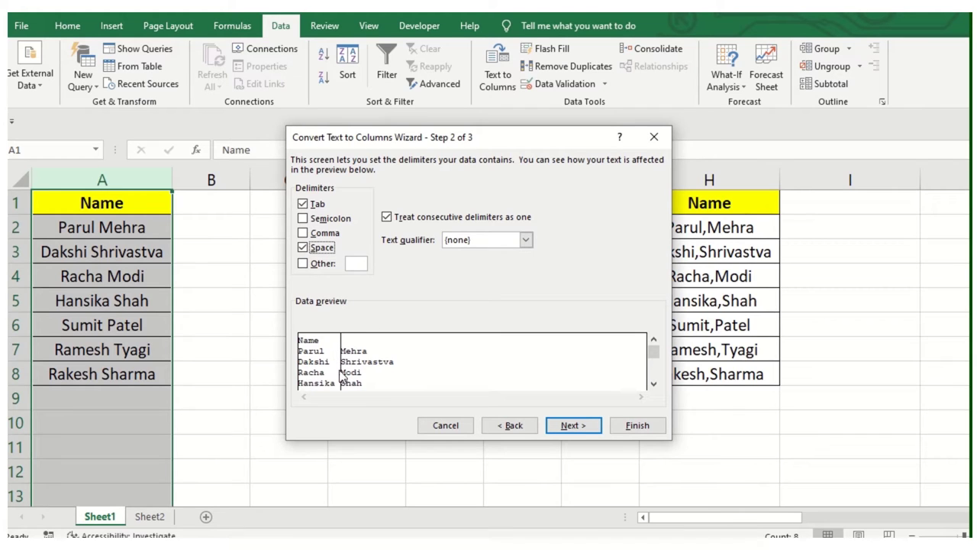
click(304, 247)
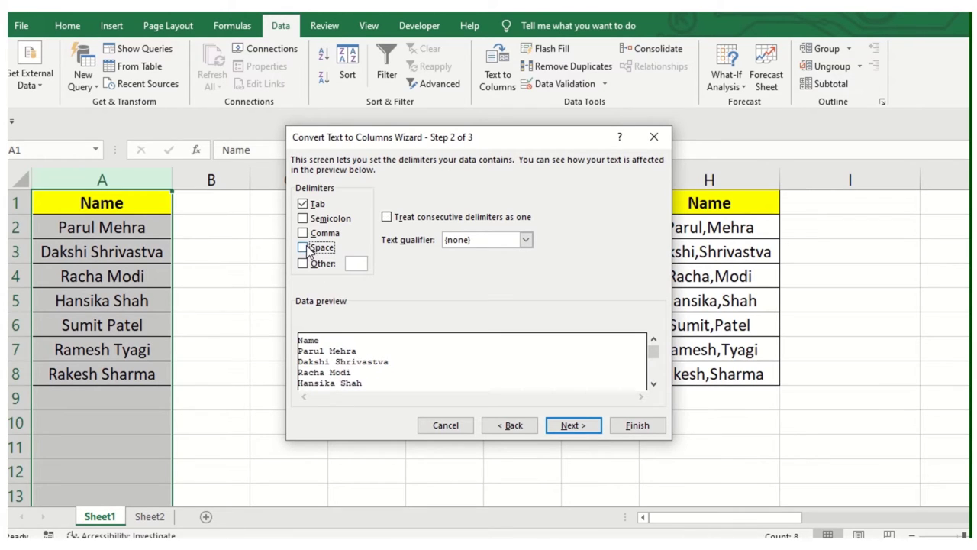
click(306, 247)
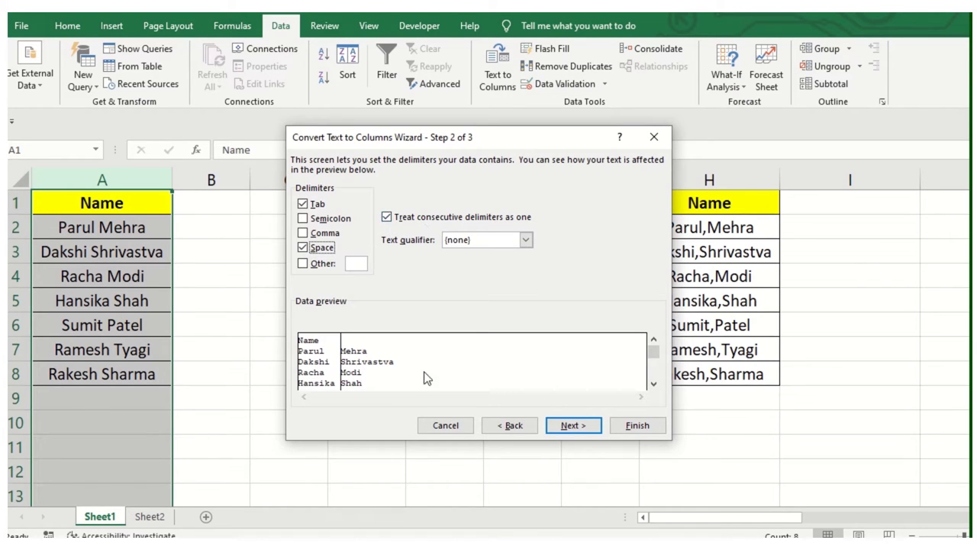
click(569, 427)
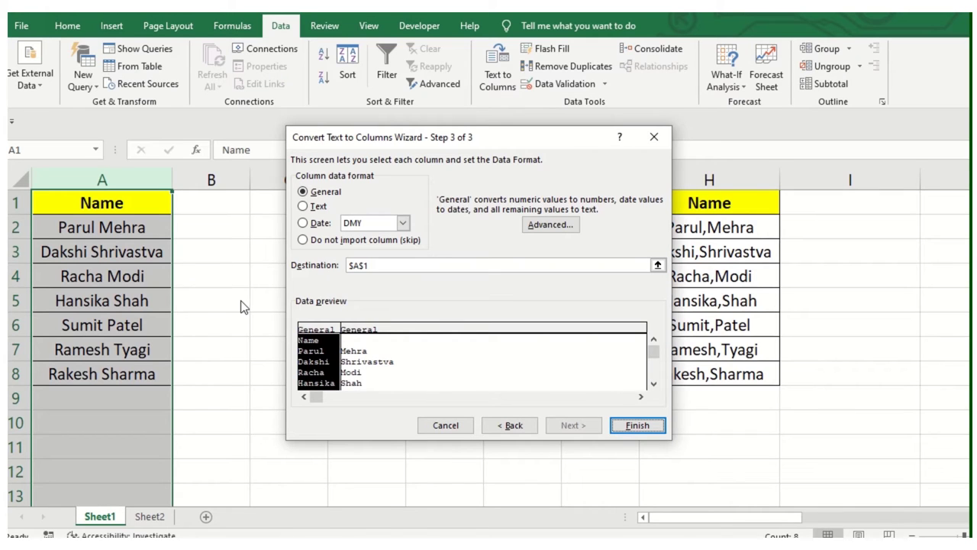
click(645, 429)
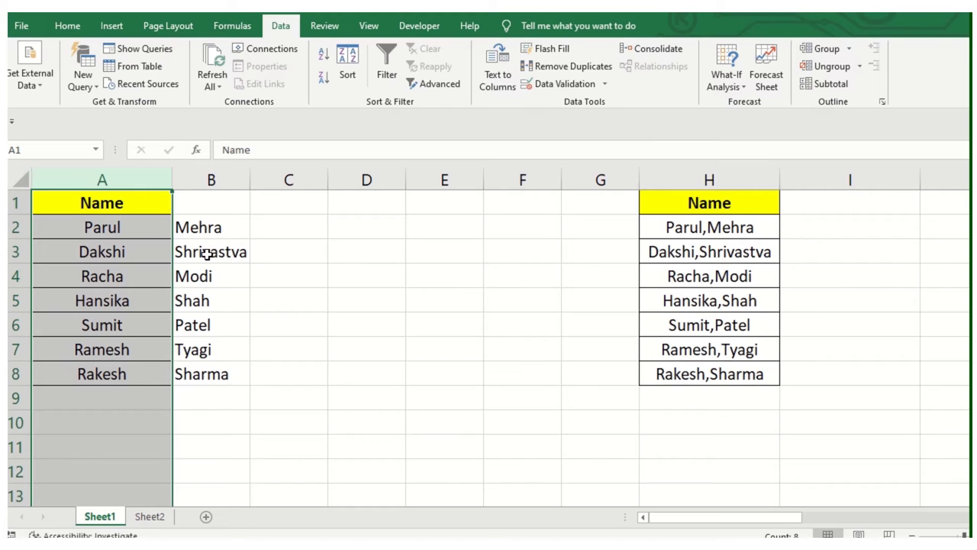
Undo the column A split and select the whole column H of comma-separated names
key(ctrl+z)
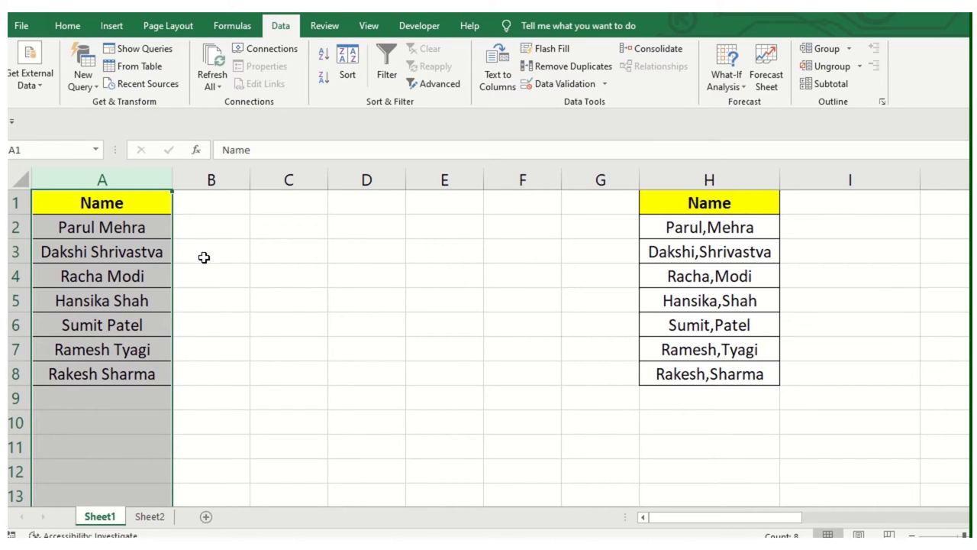
click(505, 231)
key(Right)
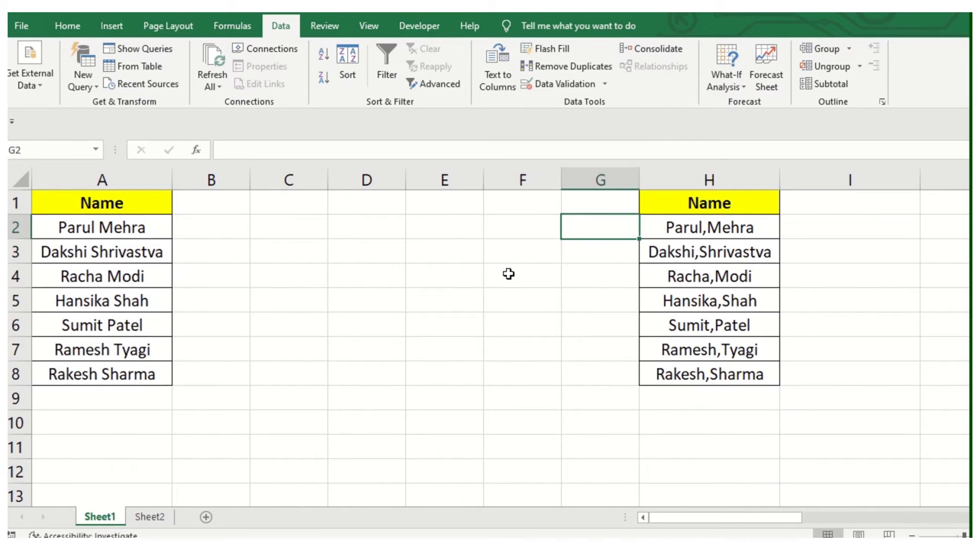
key(Right)
key(Right)
key(Right)
key(Right)
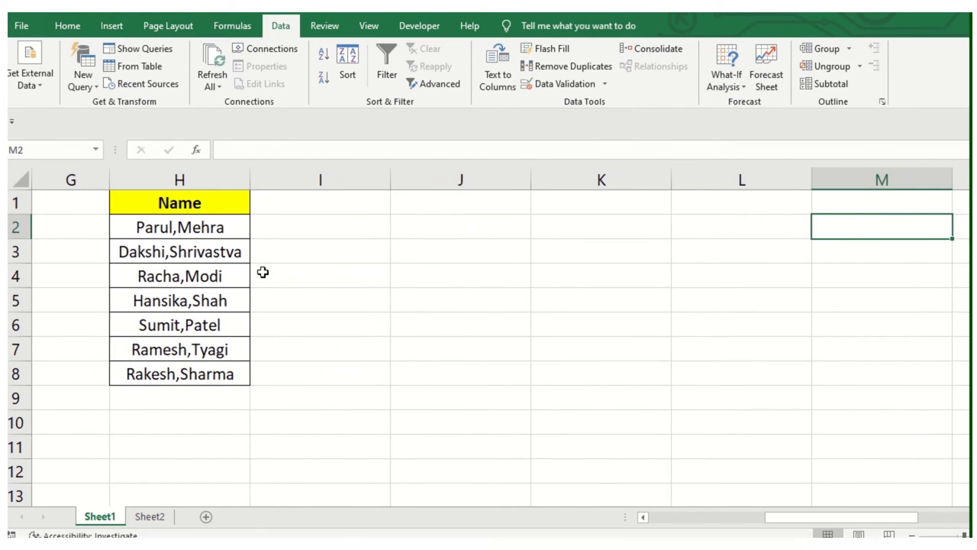
click(187, 227)
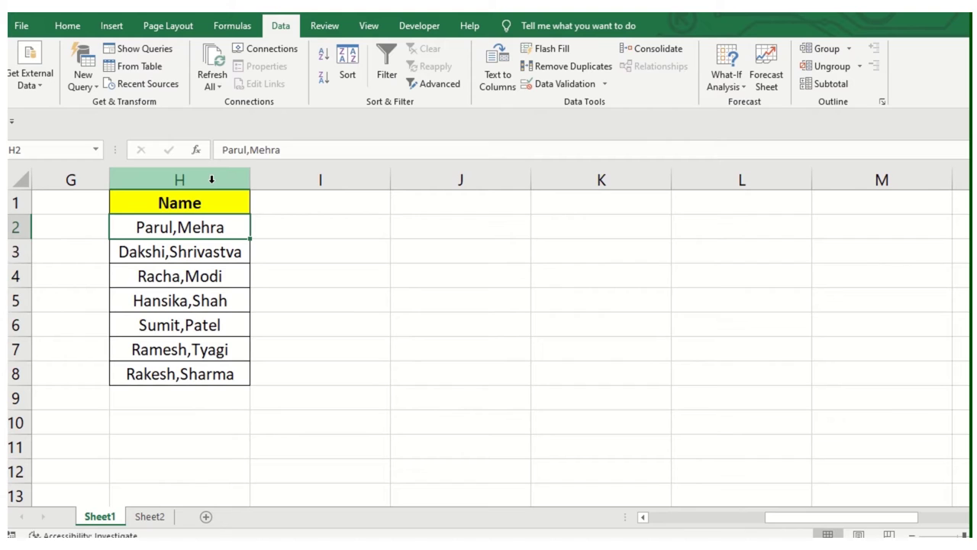
click(210, 179)
Start Text to Columns on column H, replacing Space with Comma as the delimiter
click(497, 75)
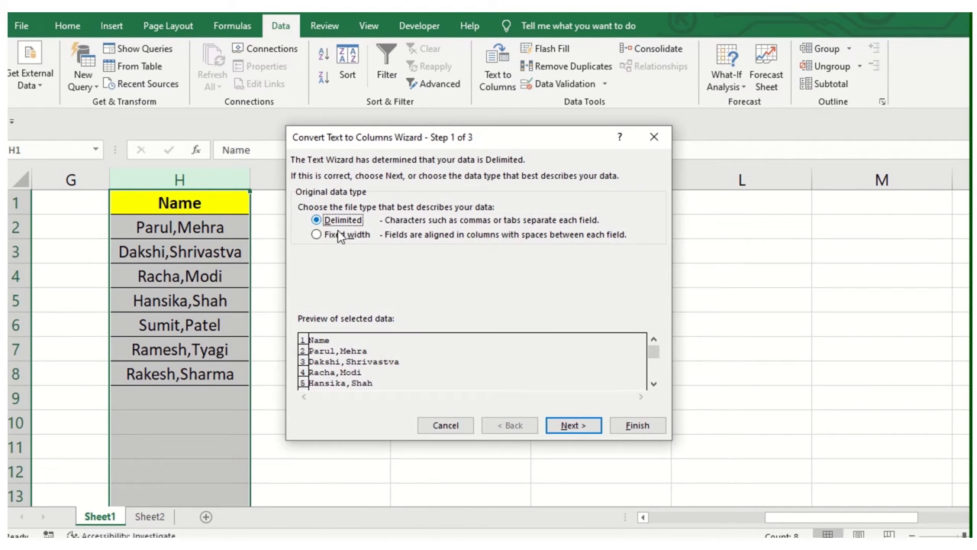
click(577, 431)
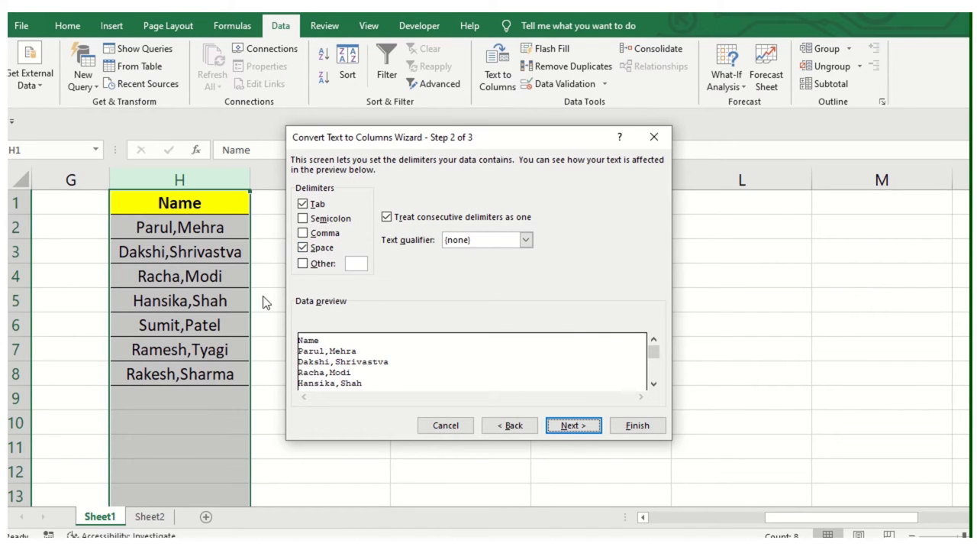
click(304, 247)
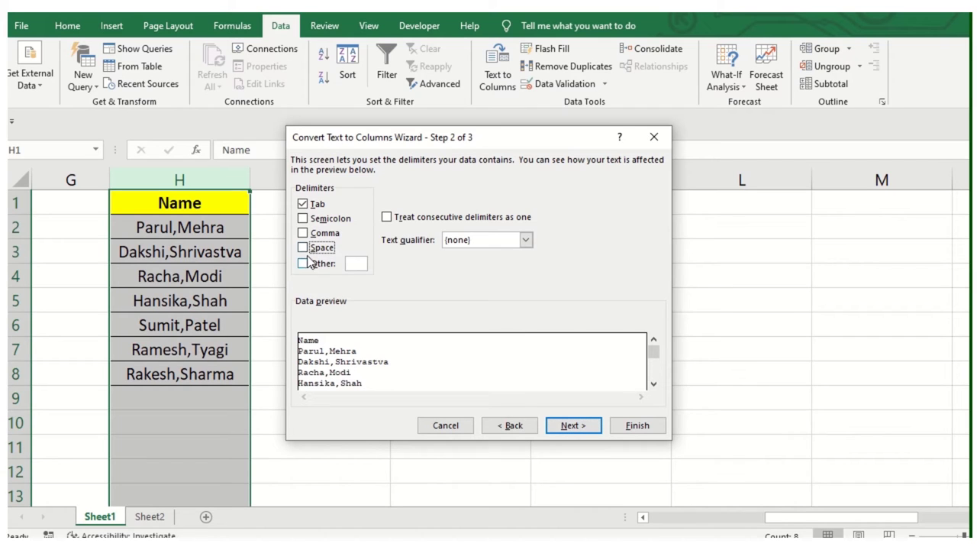
click(304, 233)
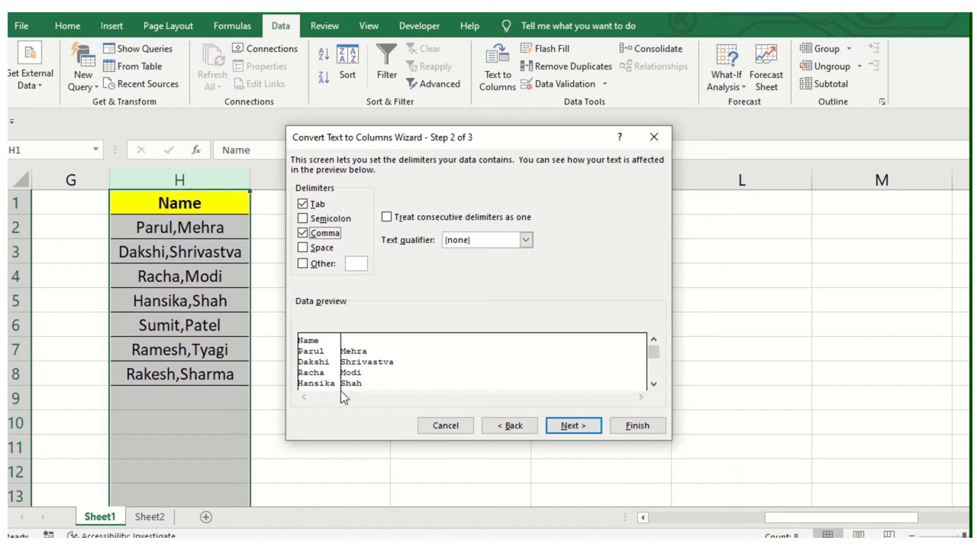
click(582, 426)
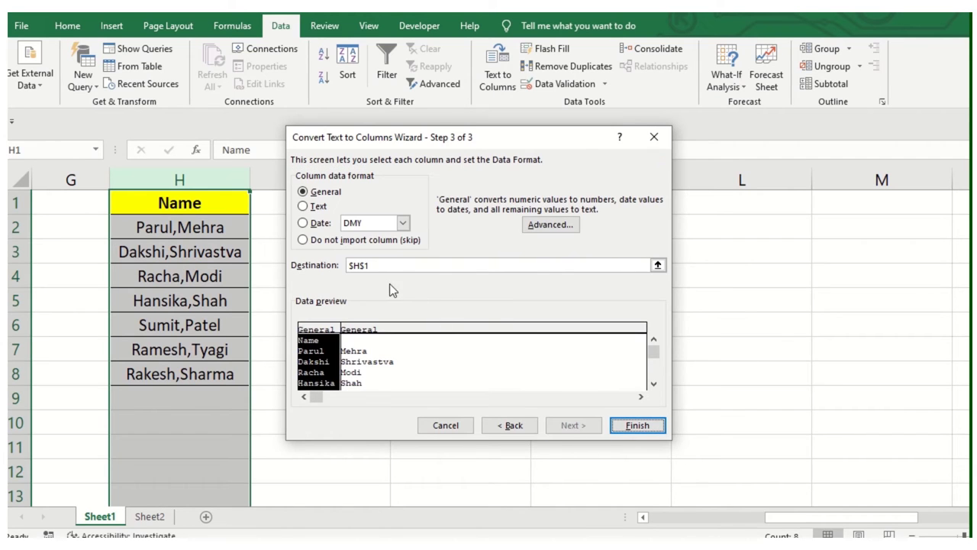
Set the output destination to cell J2 and finish the split into columns J and K
click(656, 266)
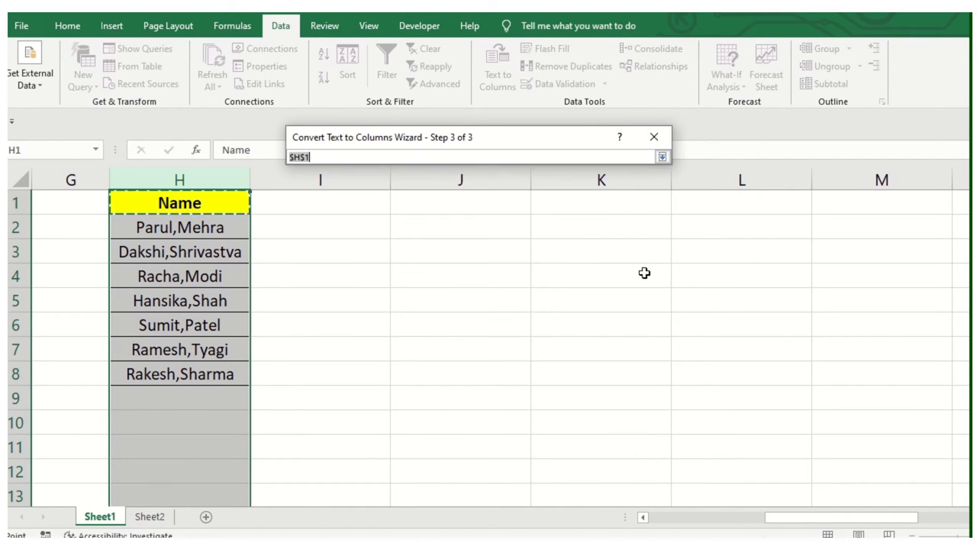
click(417, 226)
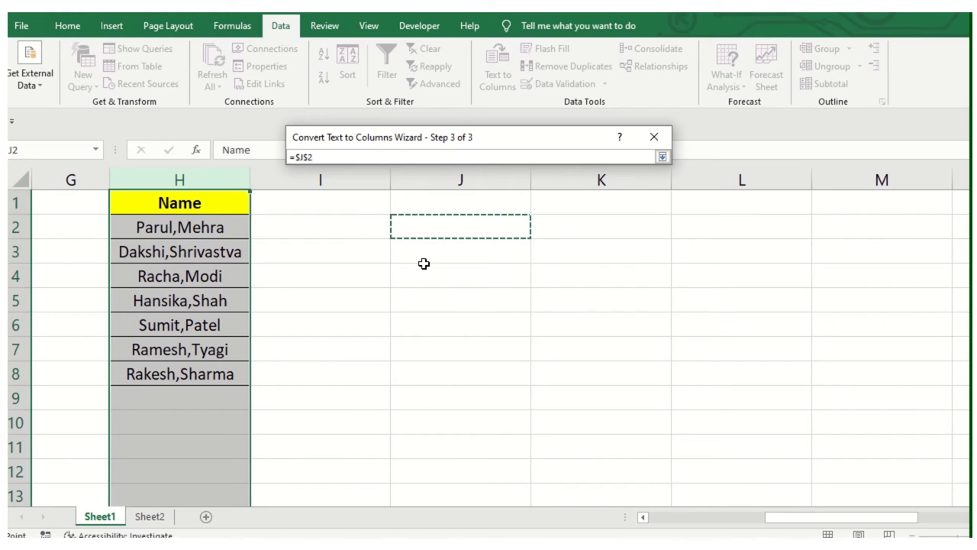
click(662, 157)
click(633, 426)
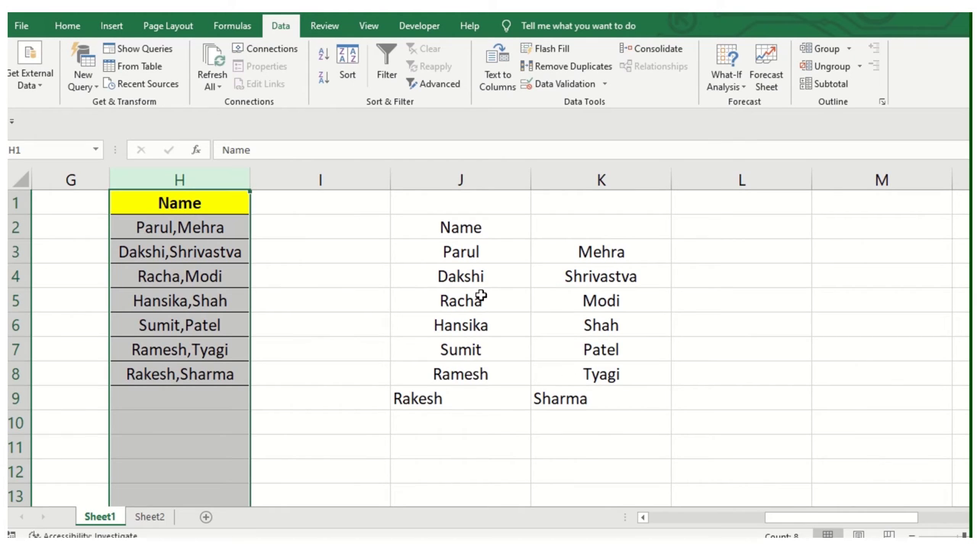
Undo the J and K split and move right to cell S4 beside column Q's names
click(466, 271)
key(ctrl+z)
click(430, 268)
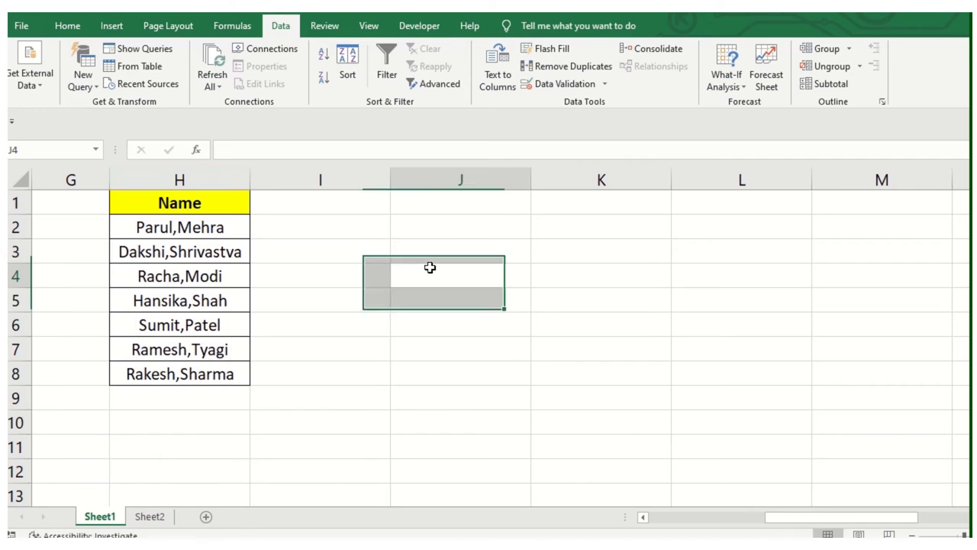
key(Right)
key(Right)
key(Right)
key(Right)
key(Right)
key(Right)
key(Right)
key(Right)
key(Right)
key(Right)
key(Right)
key(Right)
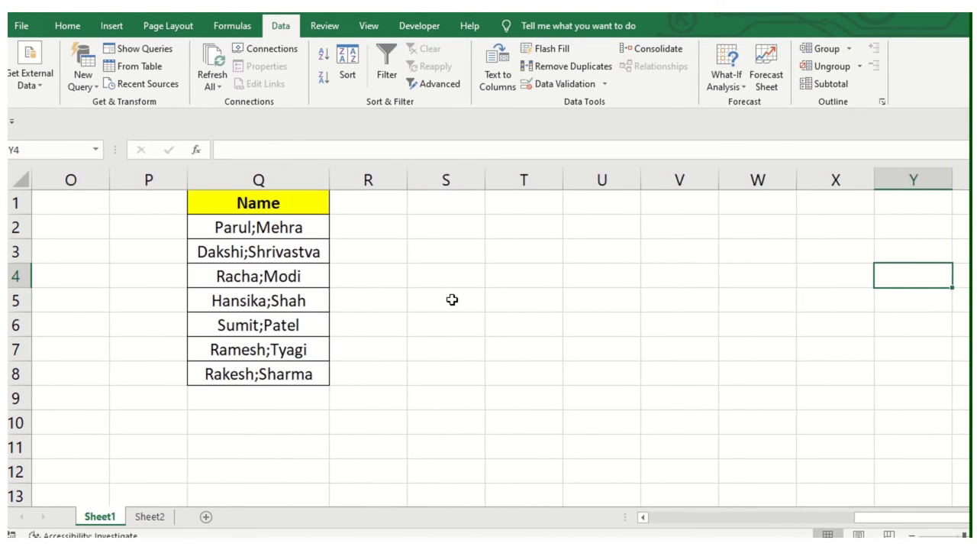
key(Right)
click(336, 265)
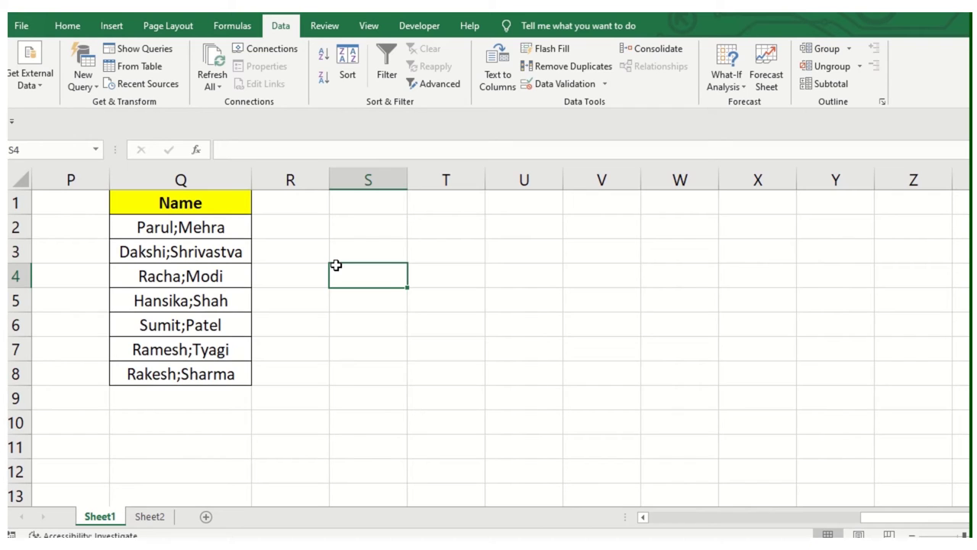
Dismiss the 'No data was selected' warning, select column Q, and launch Text to Columns
click(495, 77)
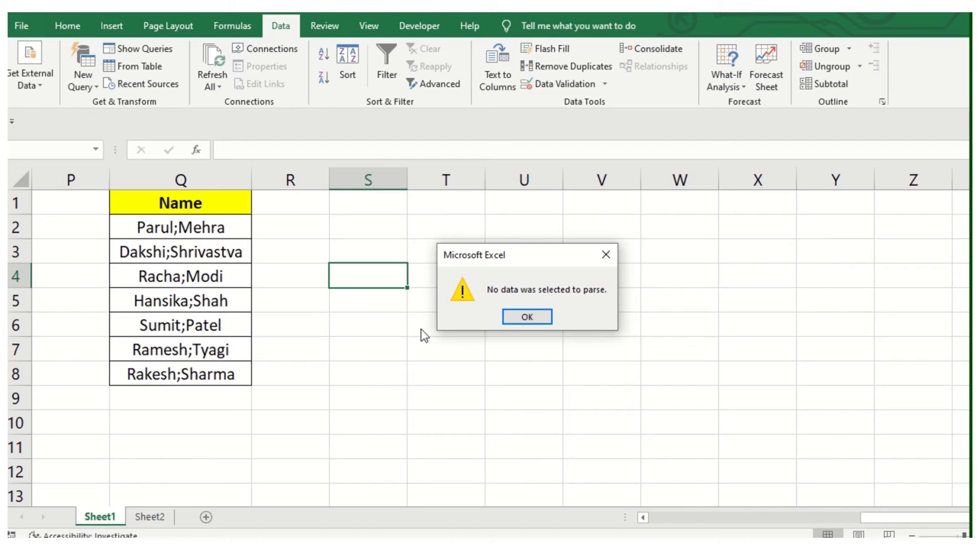
click(510, 315)
click(212, 170)
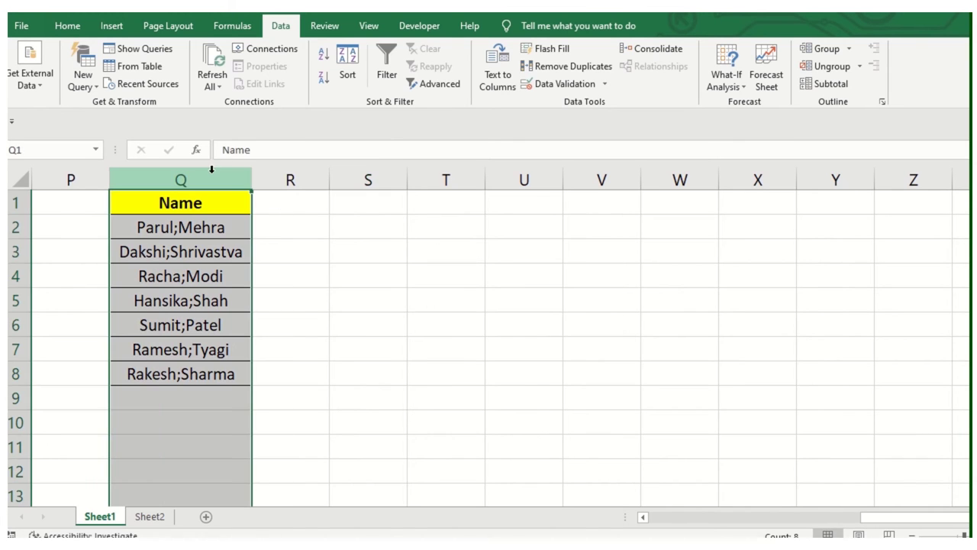
click(498, 72)
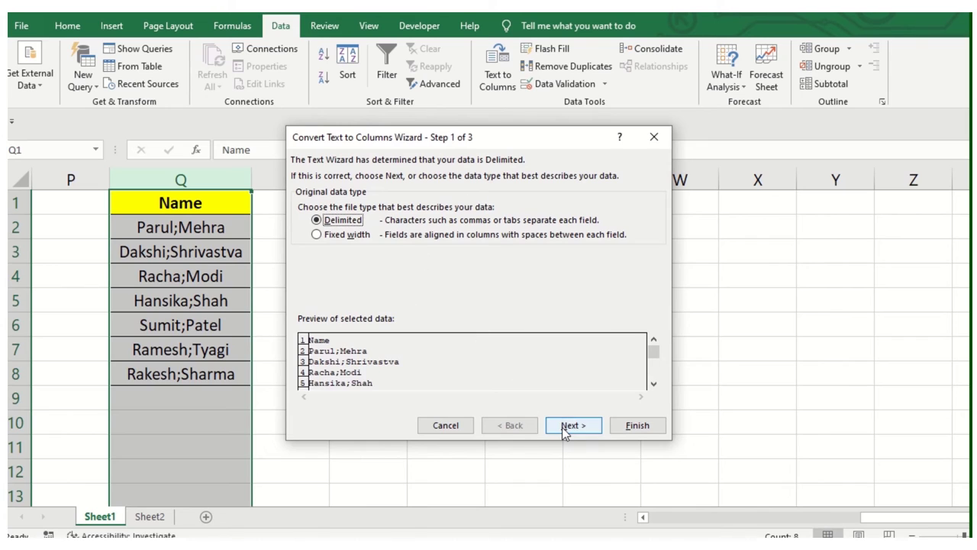
Swap Comma for Space, try the 'Do not import' and General formats, then return to delimiters
click(569, 424)
click(303, 233)
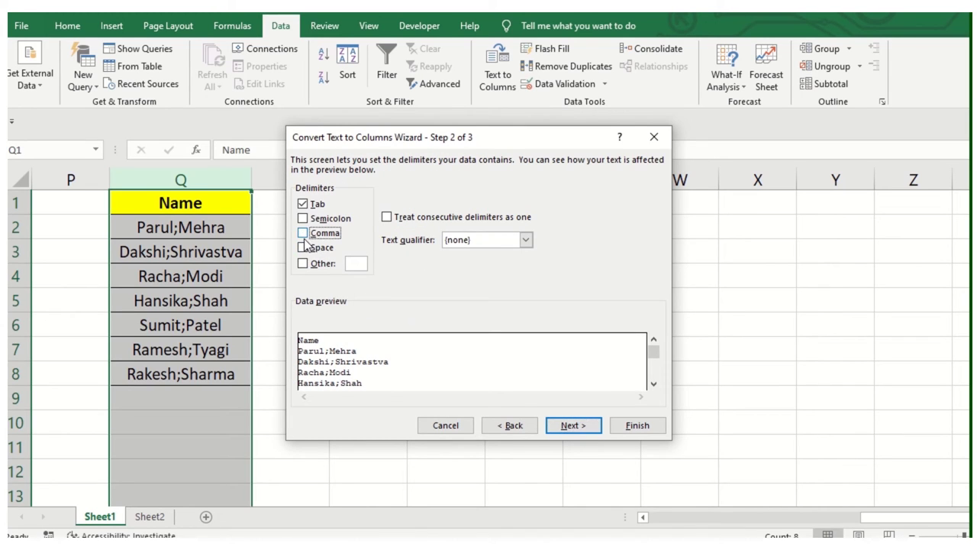
click(303, 248)
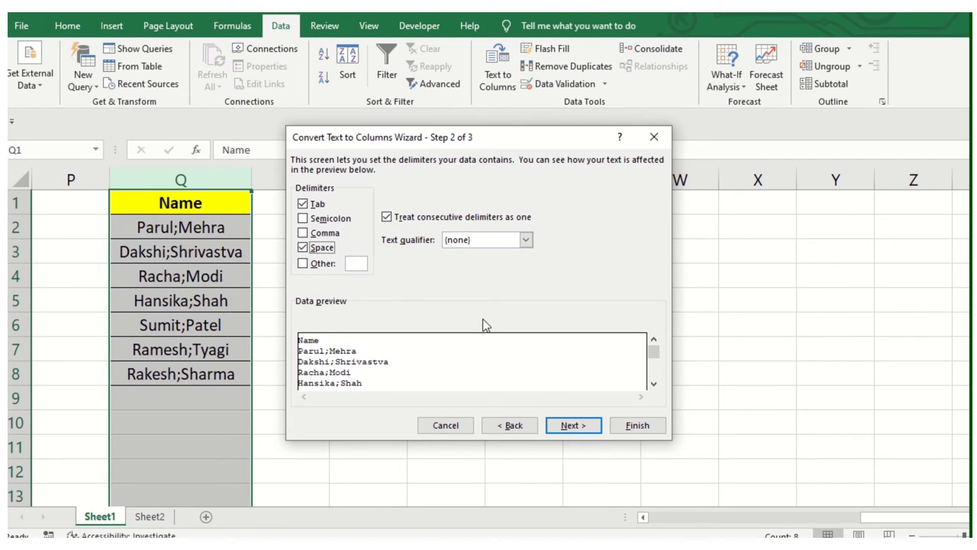
click(574, 426)
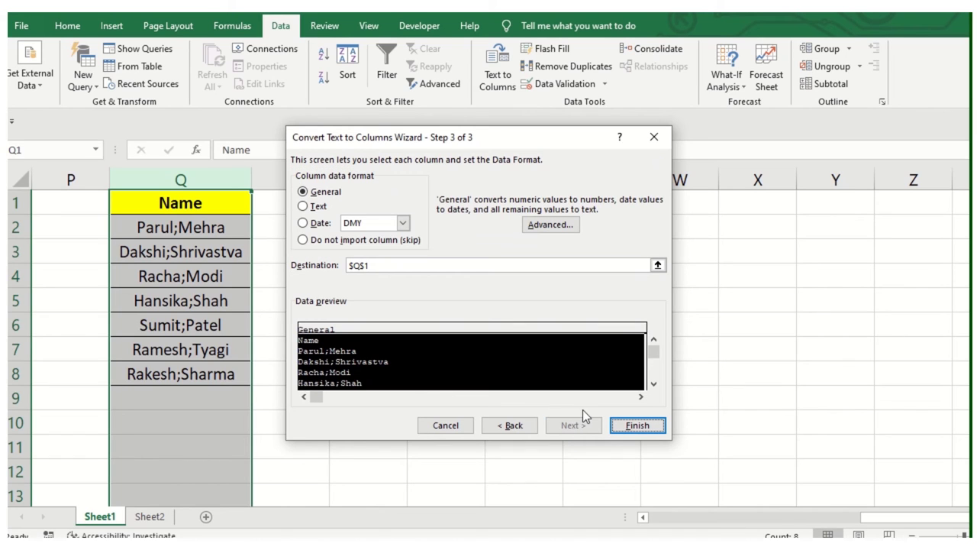
click(333, 241)
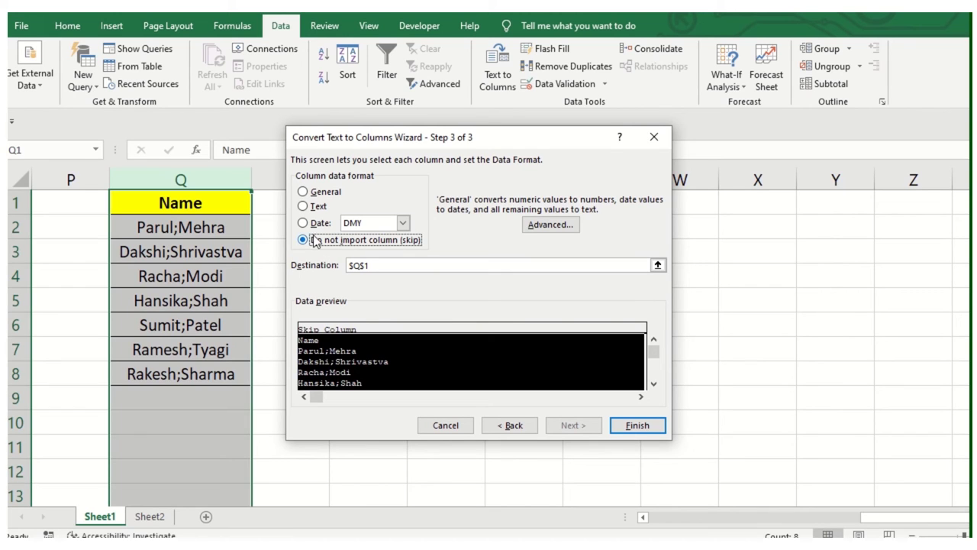
click(304, 192)
click(503, 428)
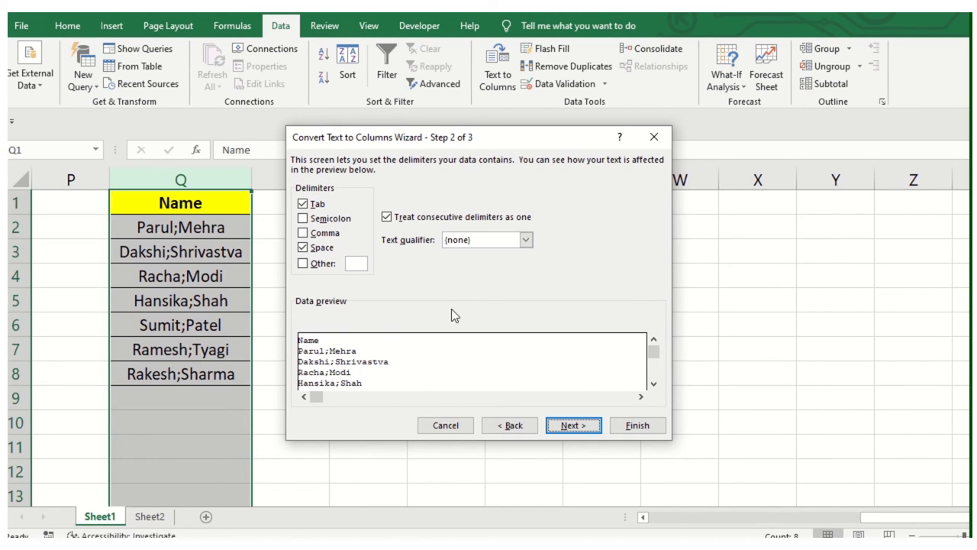
Tick Semicolon, set the destination to cell S1, and finish splitting into columns S and T
click(304, 219)
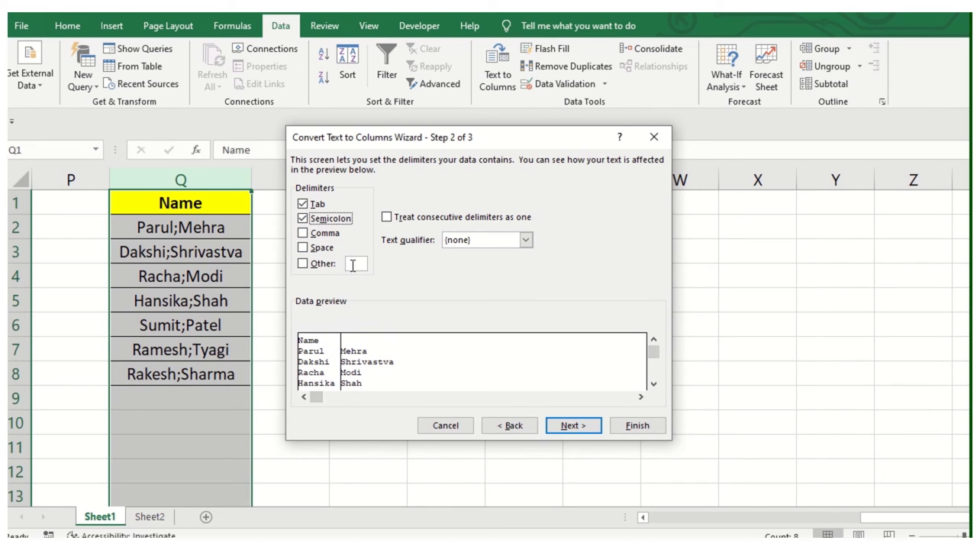
click(560, 424)
click(397, 265)
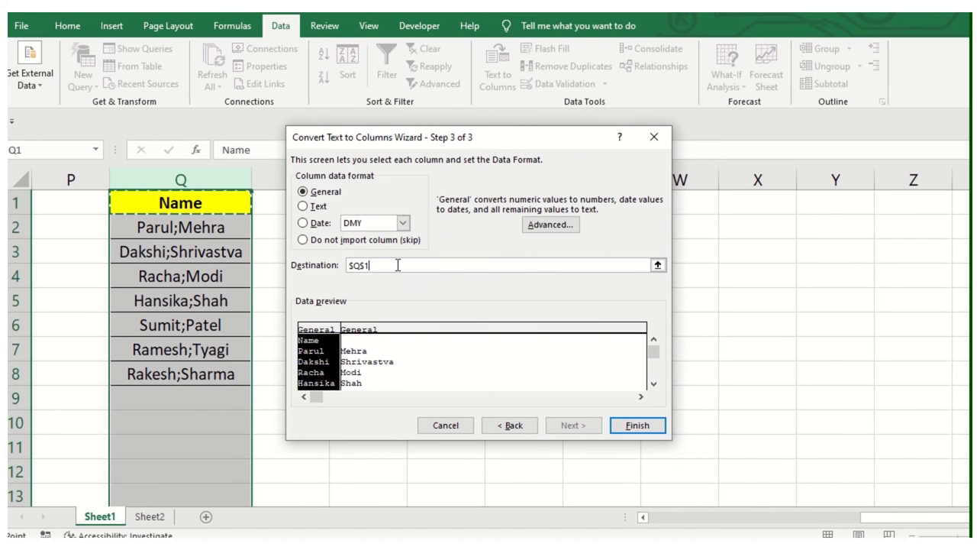
drag(416, 140, 602, 182)
click(402, 212)
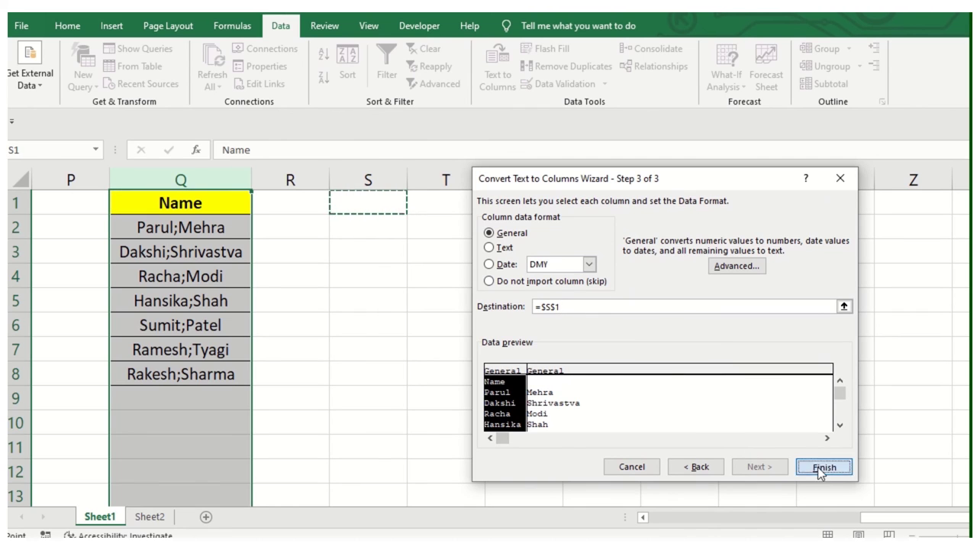
click(821, 469)
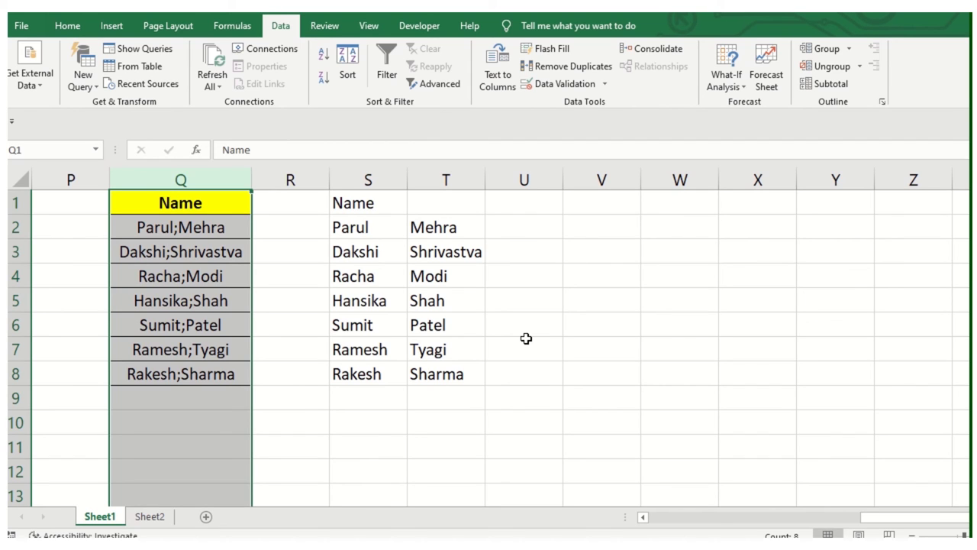
click(498, 75)
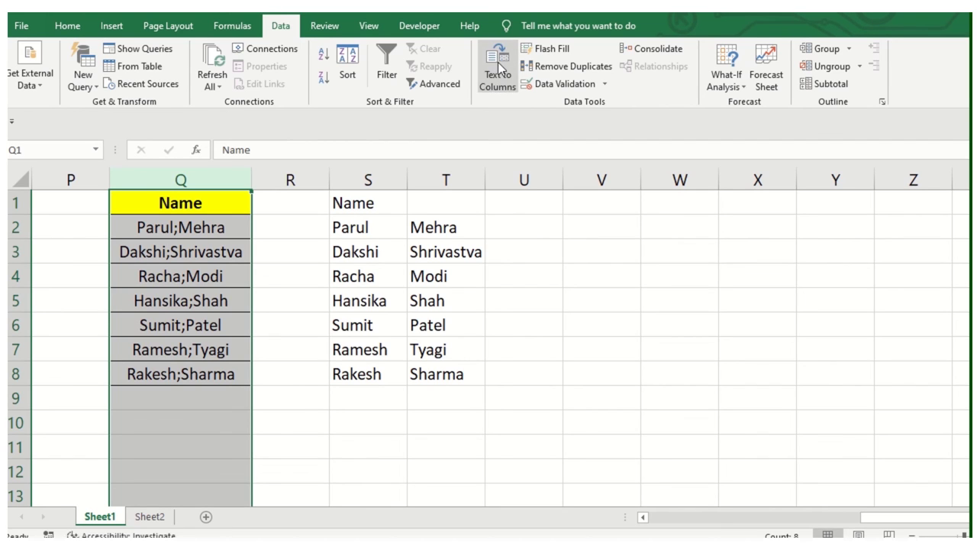
click(758, 467)
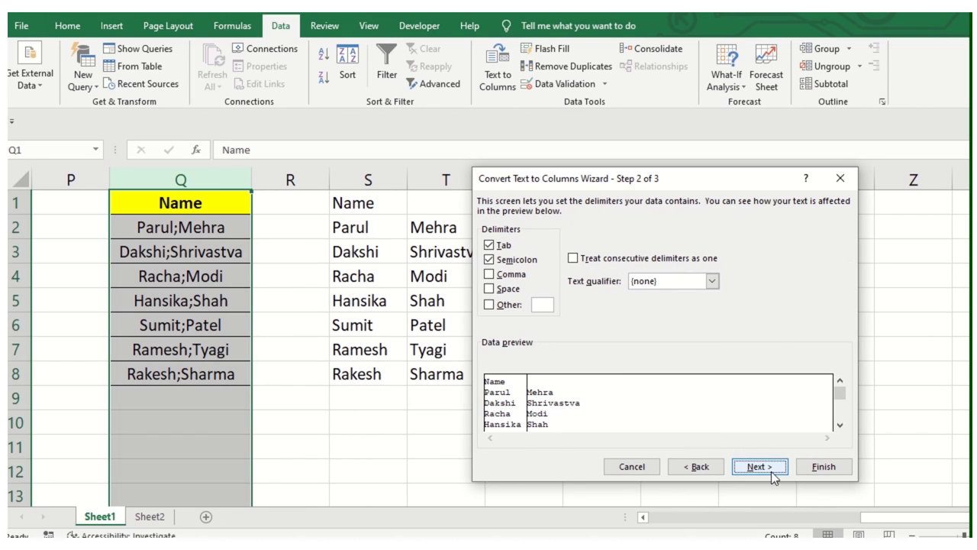
click(510, 305)
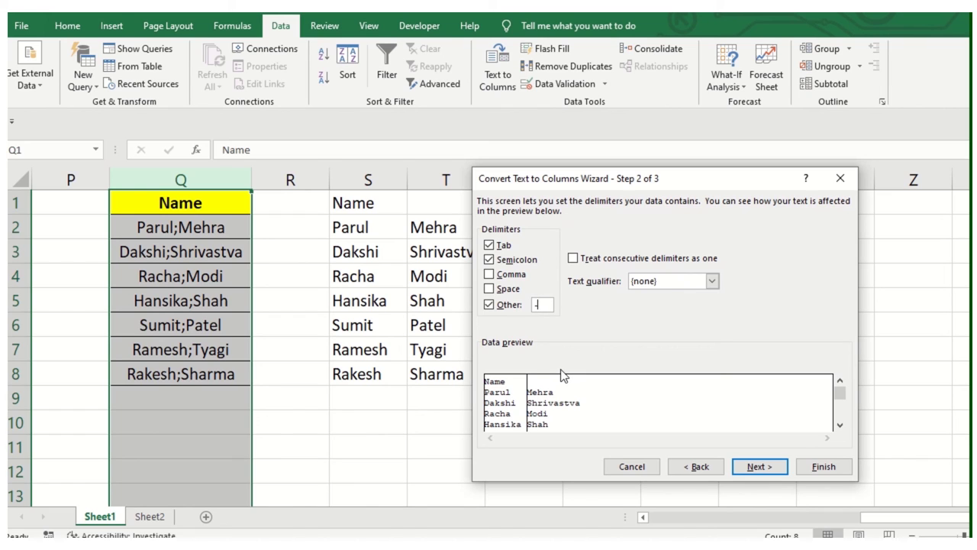
click(840, 178)
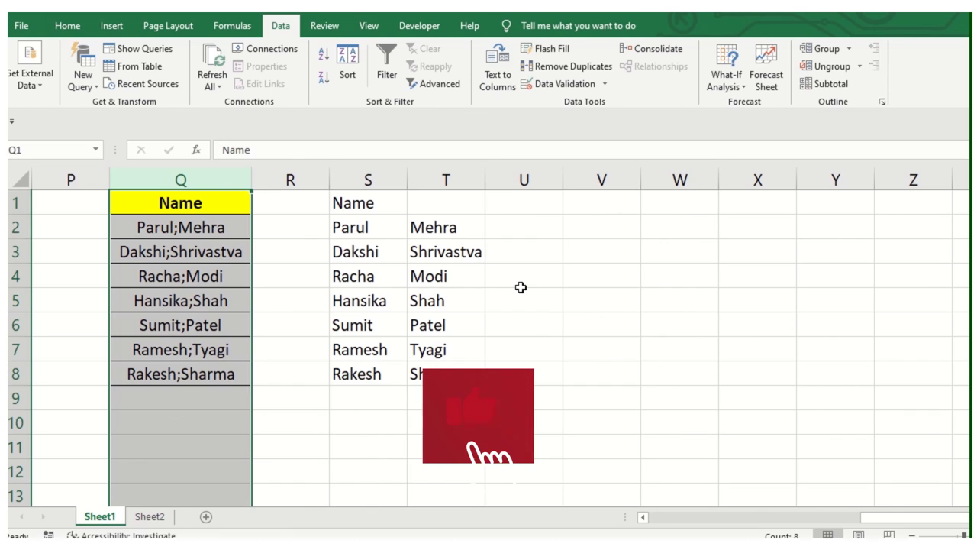